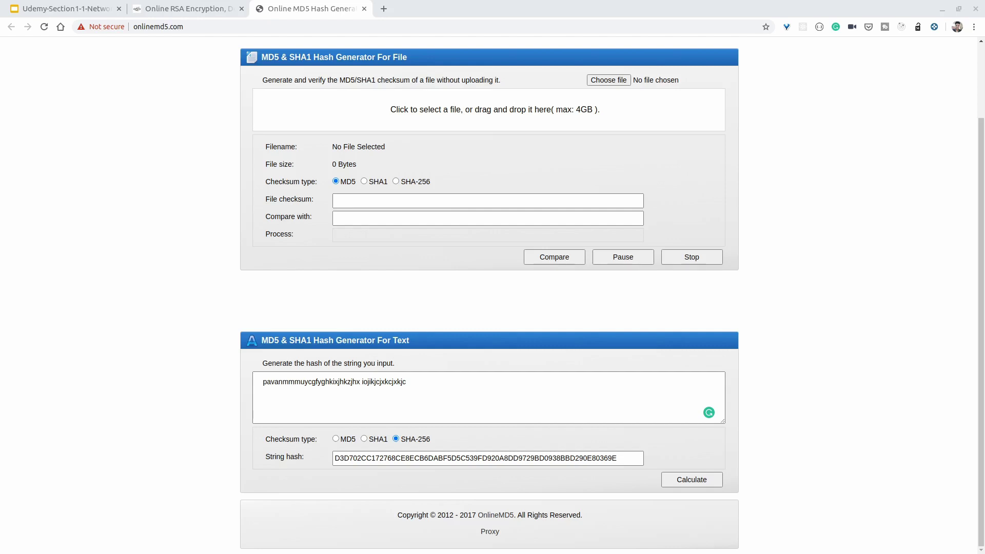
Switch to the X509 certificate validation diagram in the image viewer and enlarge it to fill the screen.
key("alt+Tab")
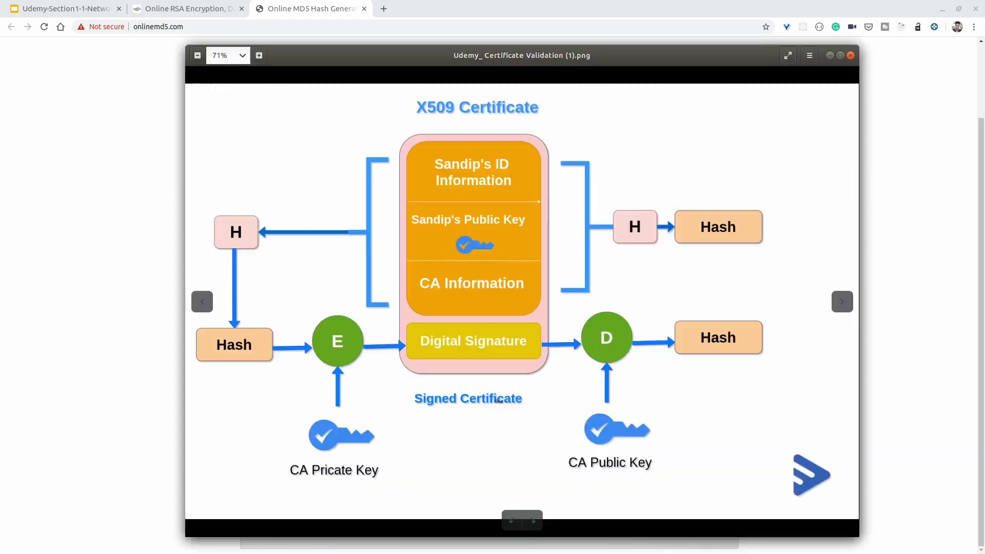
left_click(839, 54)
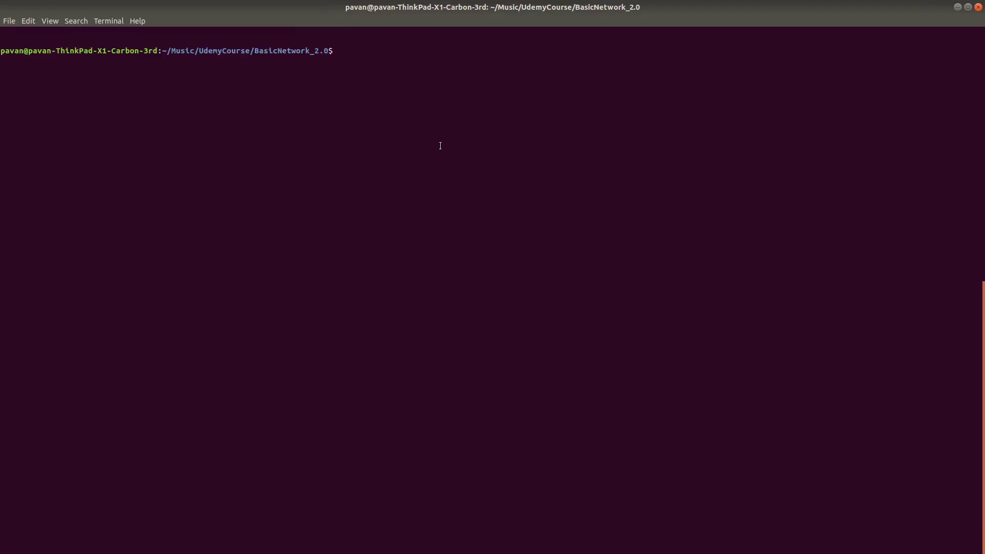
In the BasicNetwork_2.0 terminal, enter a directory-change command with the path artifacts/channel/crypto-config_cryptogen/peerOrganizations/.
type("c a")
key("Tab")
type("c")
key("Tab")
type("cr")
key("Tab")
key("Tab")
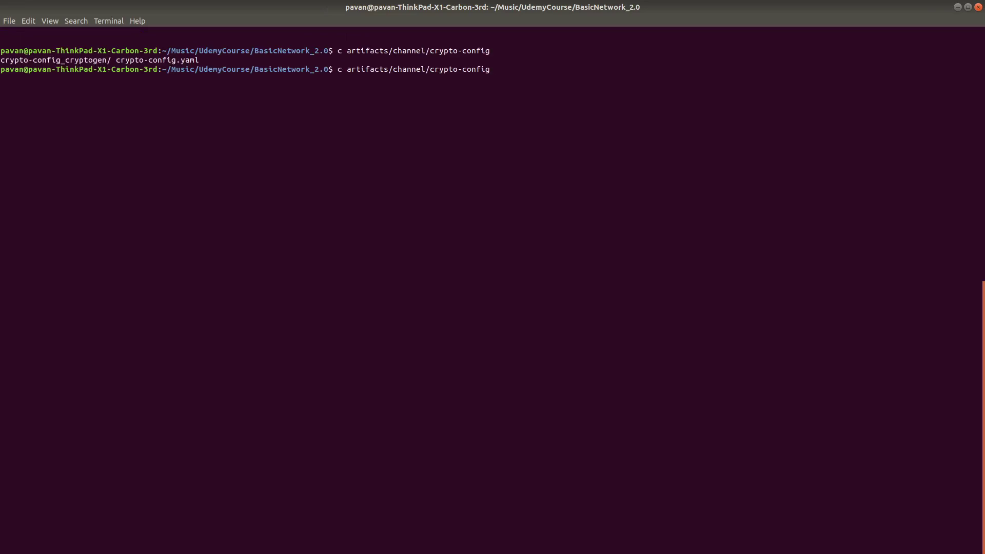
type("_")
key("Tab")
key("Tab")
key("Tab")
type("p")
key("Tab")
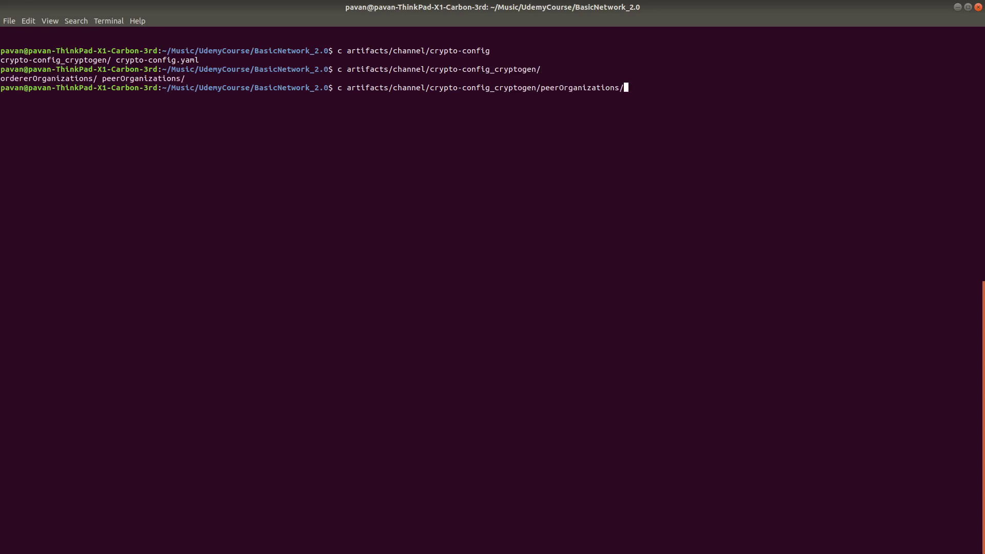
Extend the path through org1.example.com/users to the Admin user's msp/signcerts folder and run the command.
type("org")
type("q")
key("BackSpace")
type("1")
key("Tab")
type("u")
key("Tab")
type("A")
key("Tab")
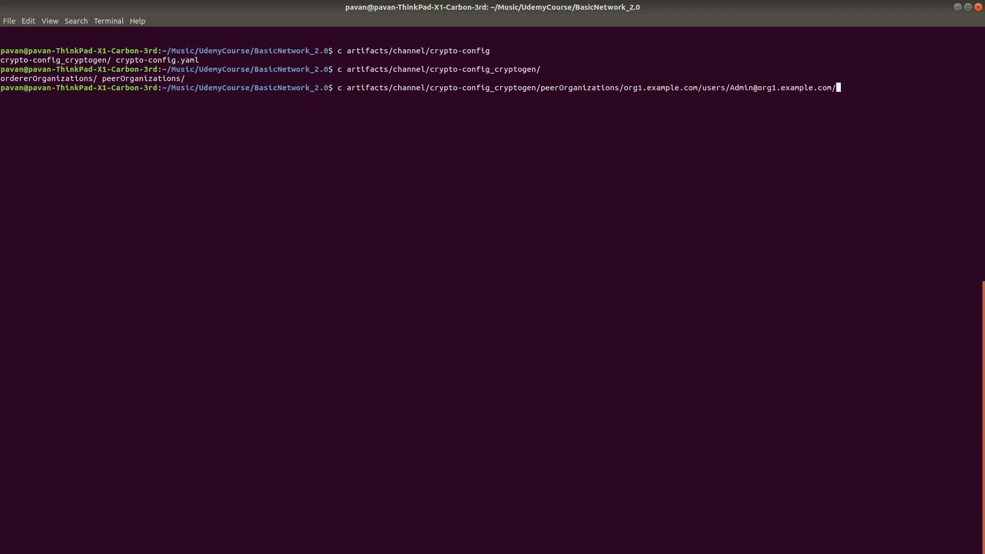
type("m")
key("Tab")
type("s")
key("Tab")
key("Return")
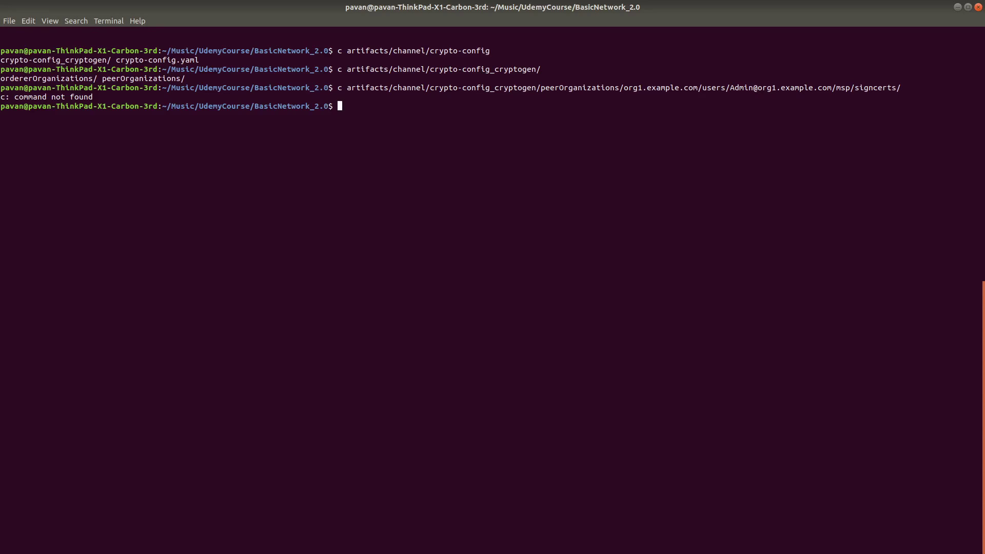
Correct the previous command to cd so it enters the signcerts folder, and list the folder's files.
key("Up")
key("Home")
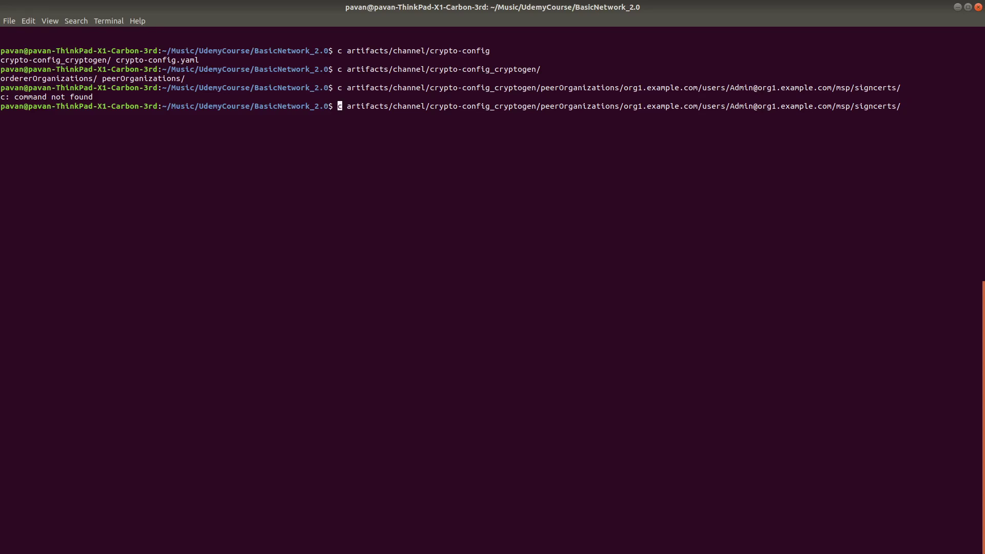
key("Right")
type("d")
key("Return")
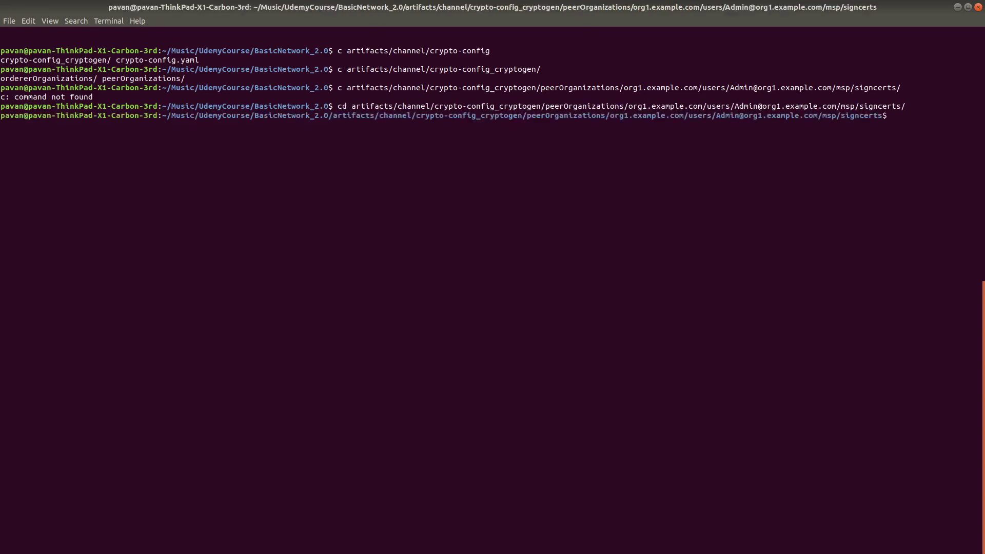
type("ls")
key("Return")
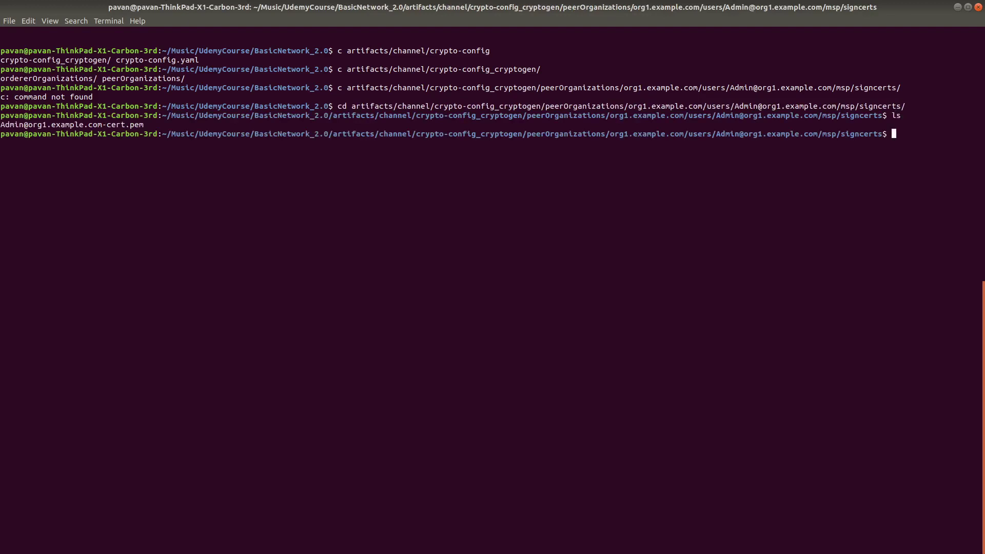
Print the Admin user's cert.pem certificate in readable form using openssl x509 with the -in and --text options.
type("openssl x509 -in A")
key("Tab")
type("--test")
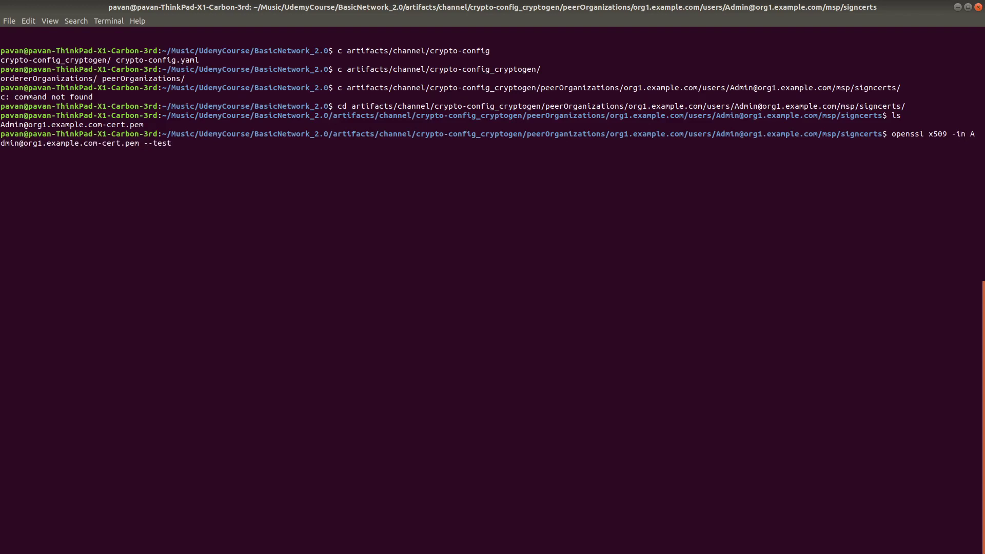
key("BackSpace")
key("BackSpace")
type("xt")
key("Return")
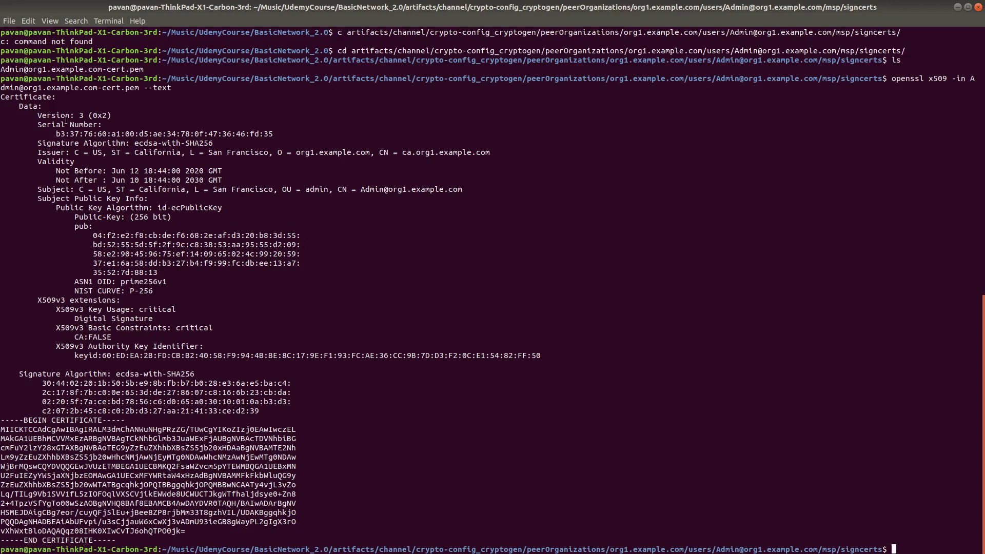
Examine the decoded certificate's serial number, validity, subject, public key info, X509v3 extensions and signature sections.
left_click_drag(70, 125, 194, 180)
left_click_drag(130, 189, 98, 195)
left_click_drag(33, 199, 142, 292)
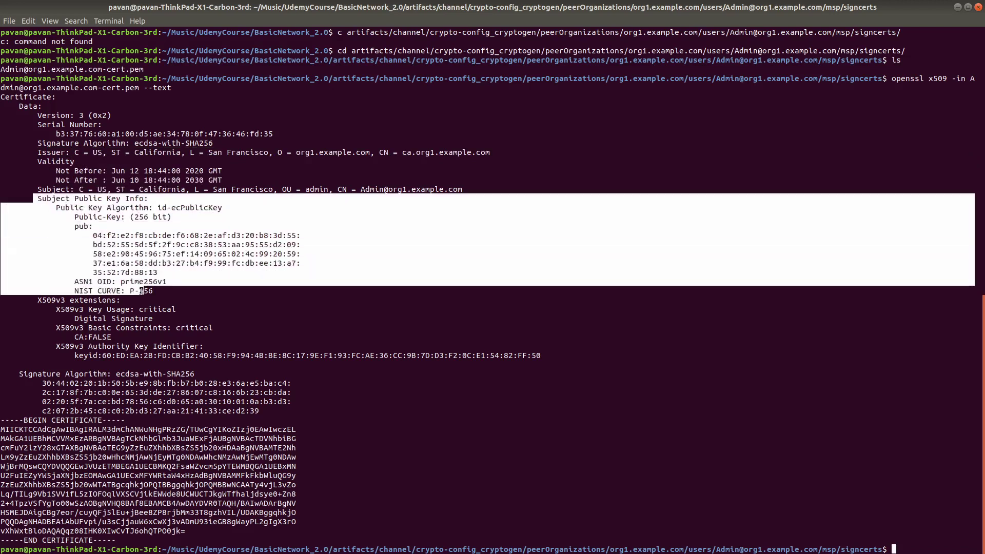
left_click_drag(142, 291, 156, 291)
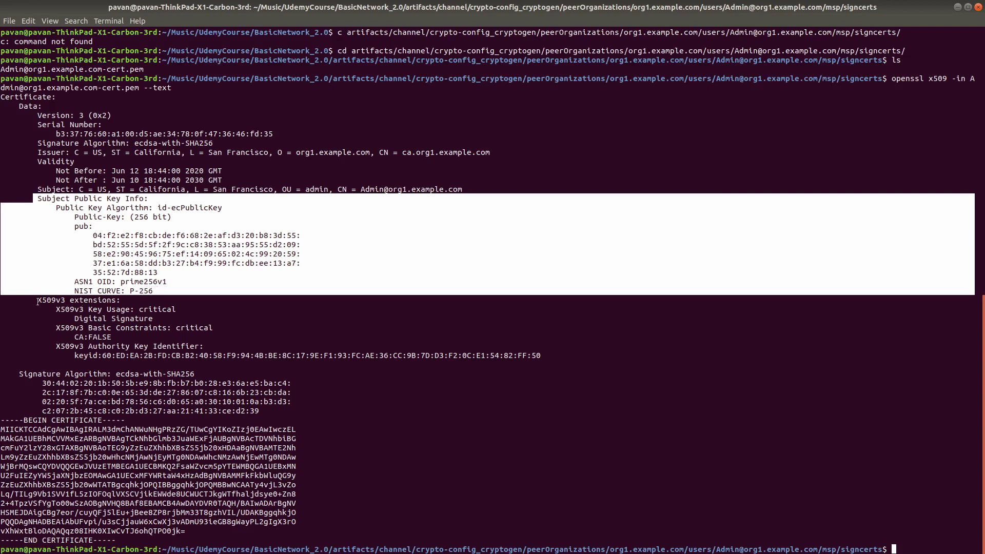
left_click_drag(37, 302, 258, 355)
left_click(243, 362)
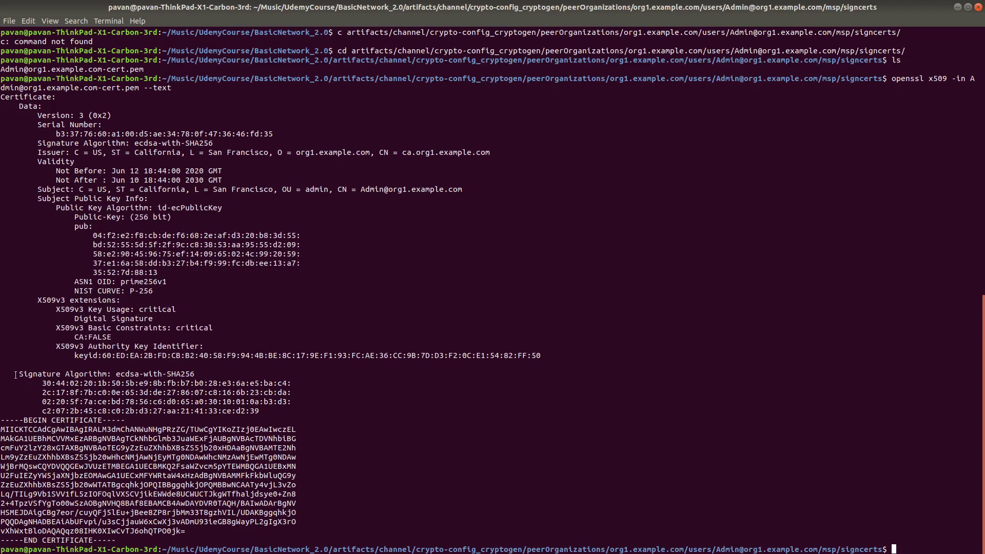
mouse_move(15, 375)
left_mouse_down()
mouse_move(77, 393)
mouse_move(268, 401)
left_mouse_up()
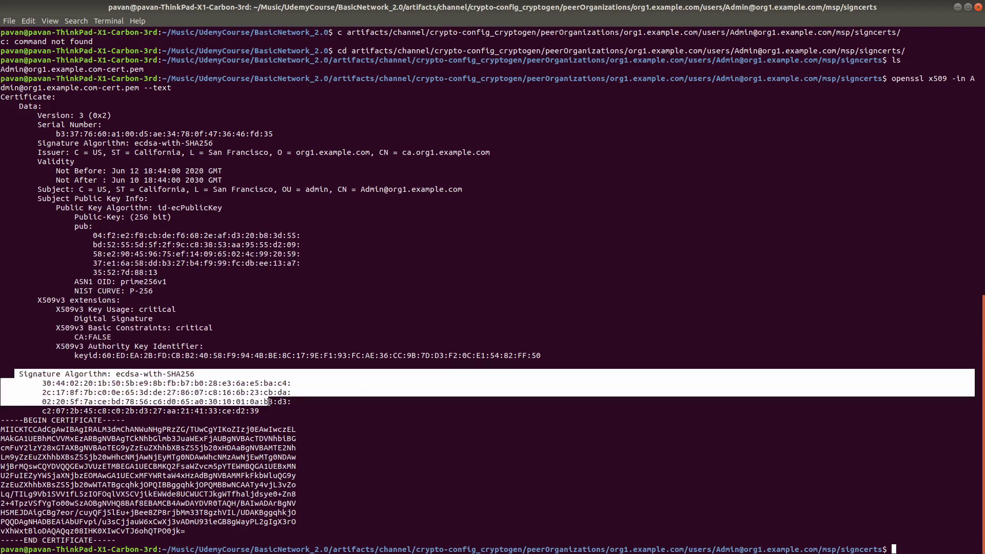
left_click(197, 362)
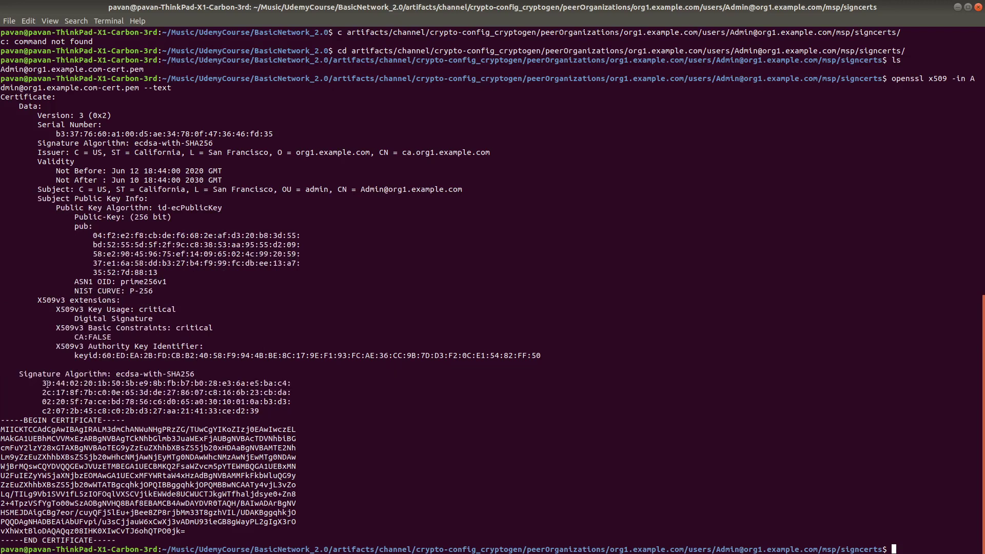
mouse_move(43, 383)
left_mouse_down()
mouse_move(292, 403)
mouse_move(285, 410)
left_mouse_up()
left_click(273, 406)
double_click(273, 406)
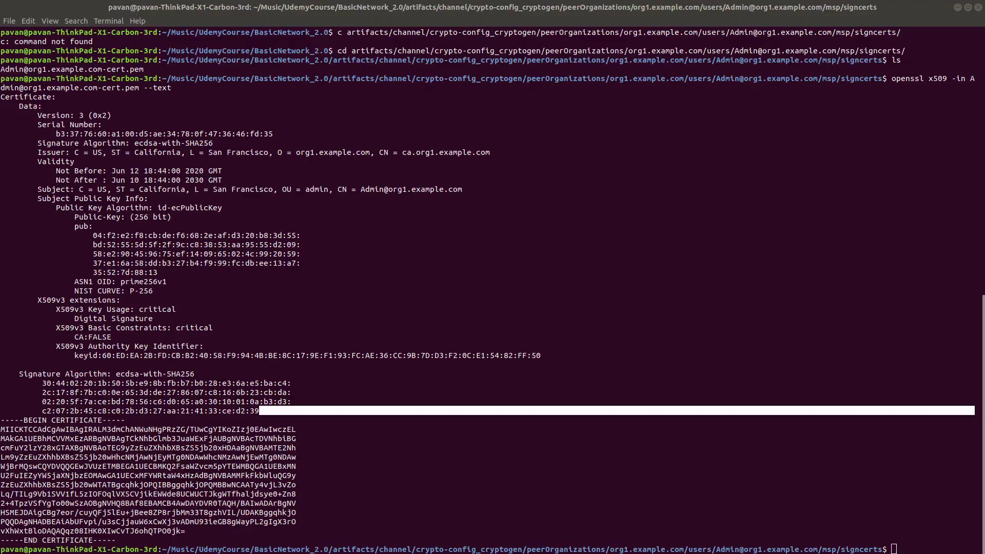
Switch back to the X509 certificate validation diagram in the image viewer.
key("alt+Tab")
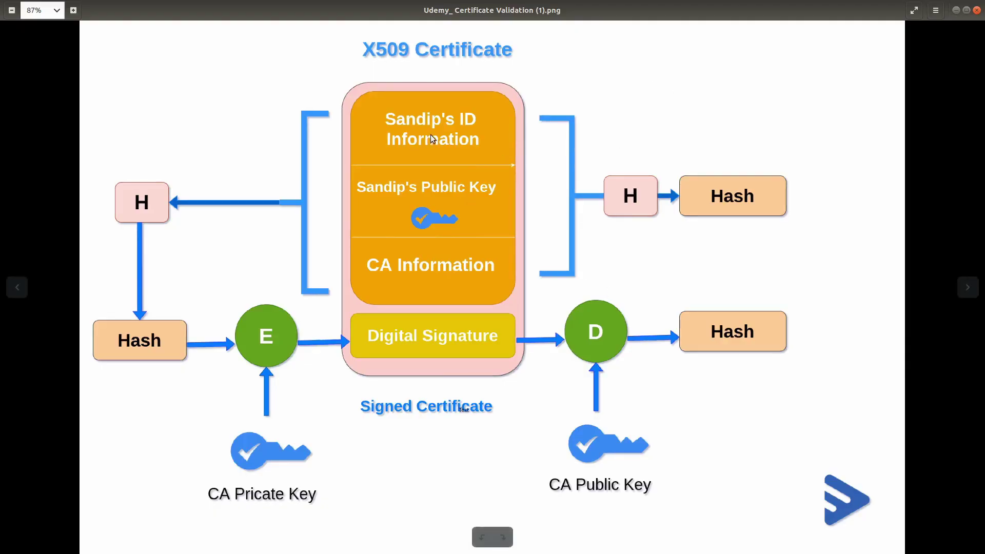